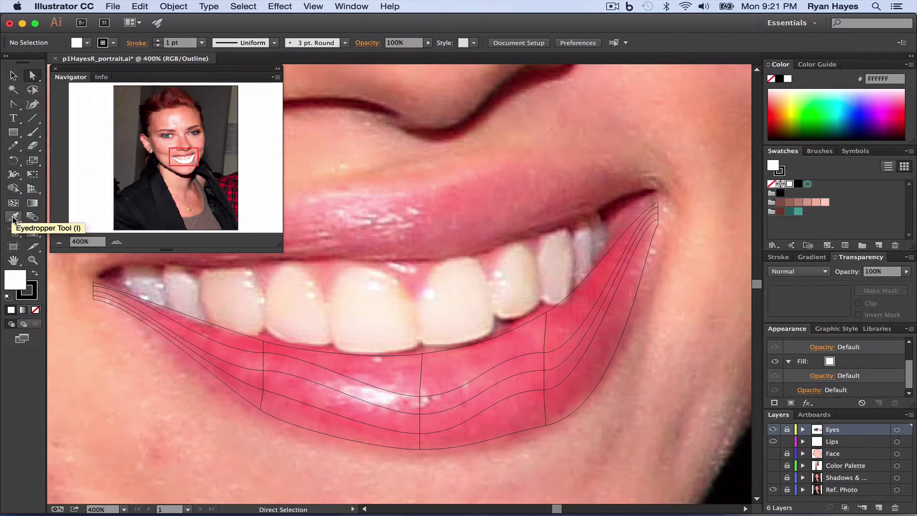
Pick the Eyedropper tool, holding Cmd for temporary Direct Selection of mesh points.
left_click(14, 218)
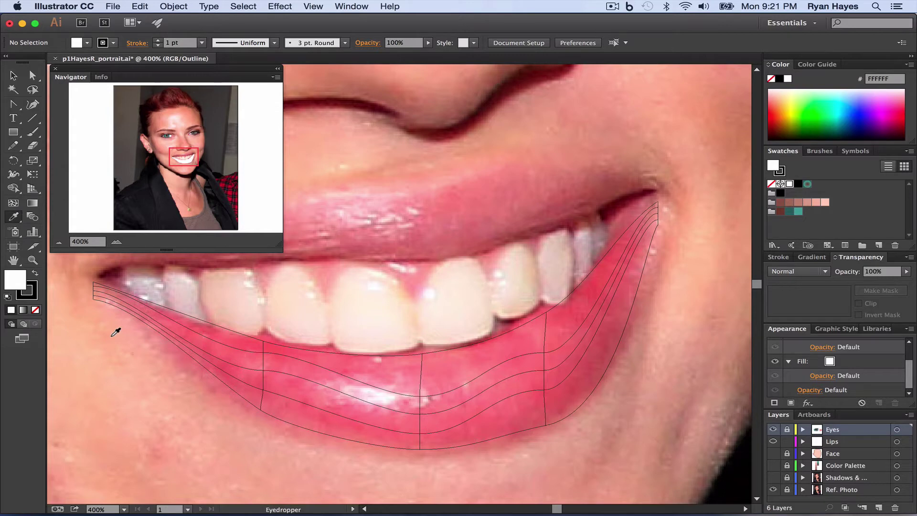
key("super")
key("super")
key("super")
key("super")
Fill the left-corner and right-corner mesh points with sampled lip colours, the right corner D57676.
left_click_drag(92, 283, 96, 314)
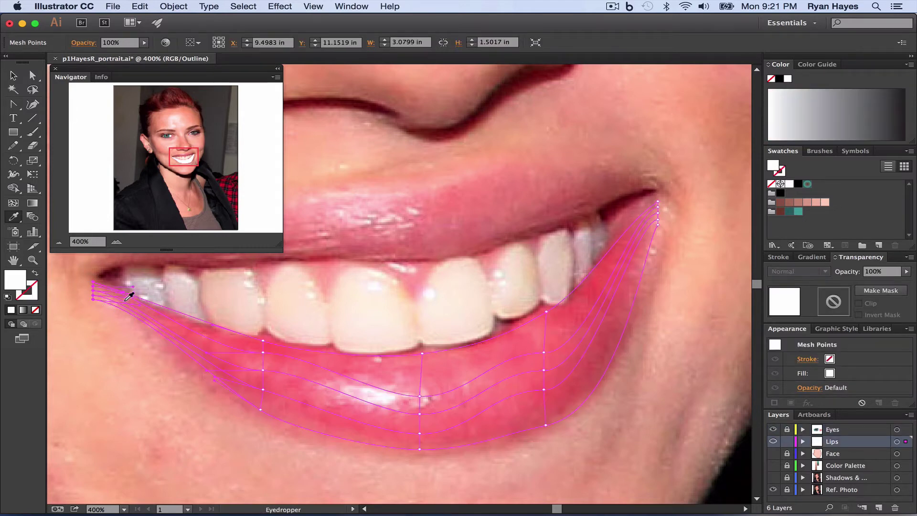
left_click(126, 300)
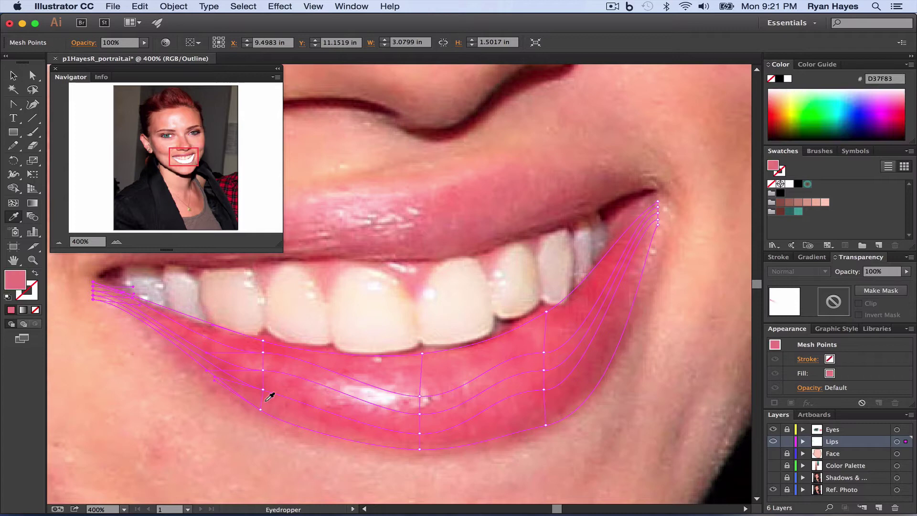
left_click(261, 410)
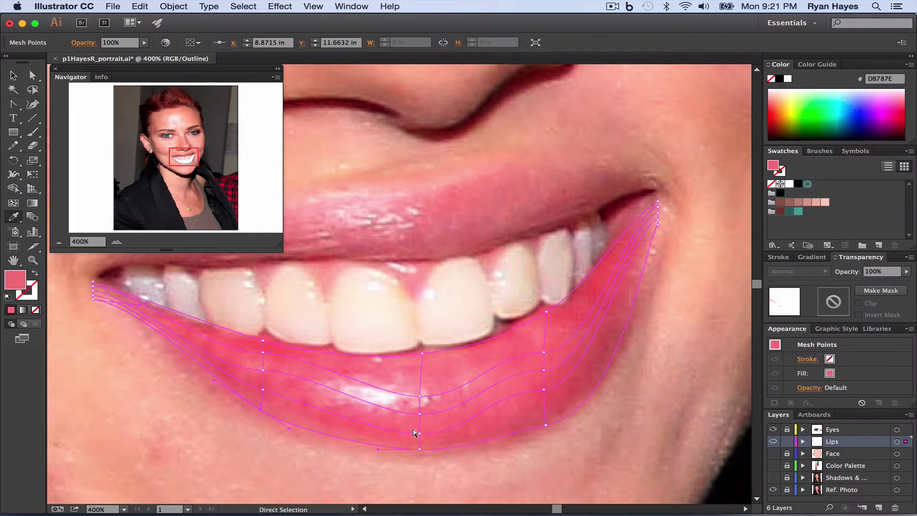
left_click(419, 448)
left_click(545, 424)
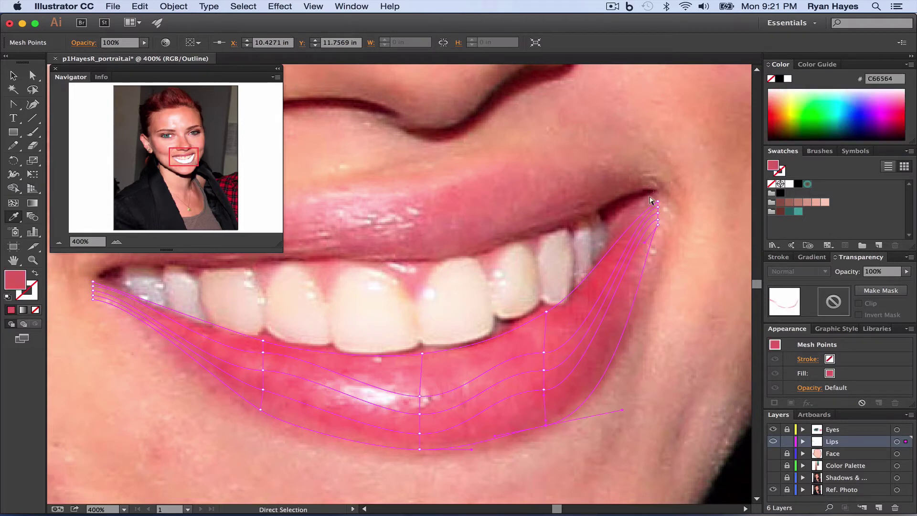
left_click_drag(664, 230, 652, 197)
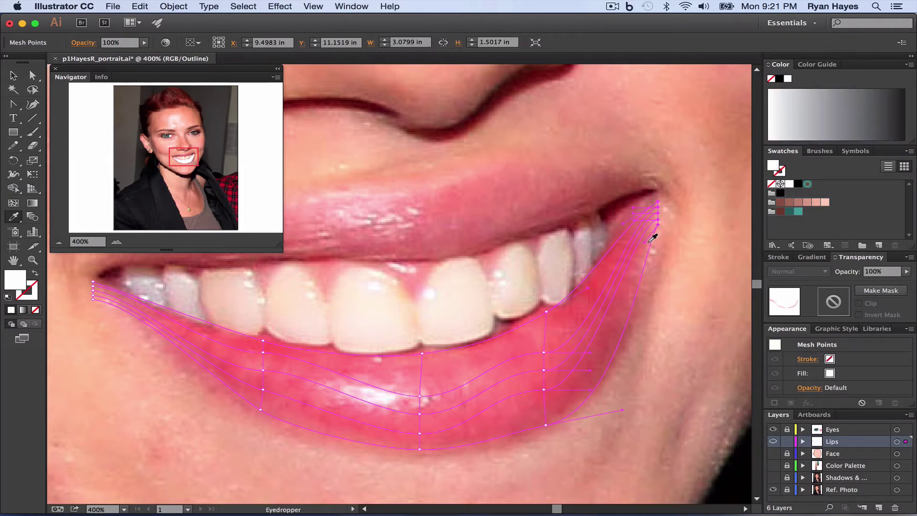
key("i")
left_click(638, 245)
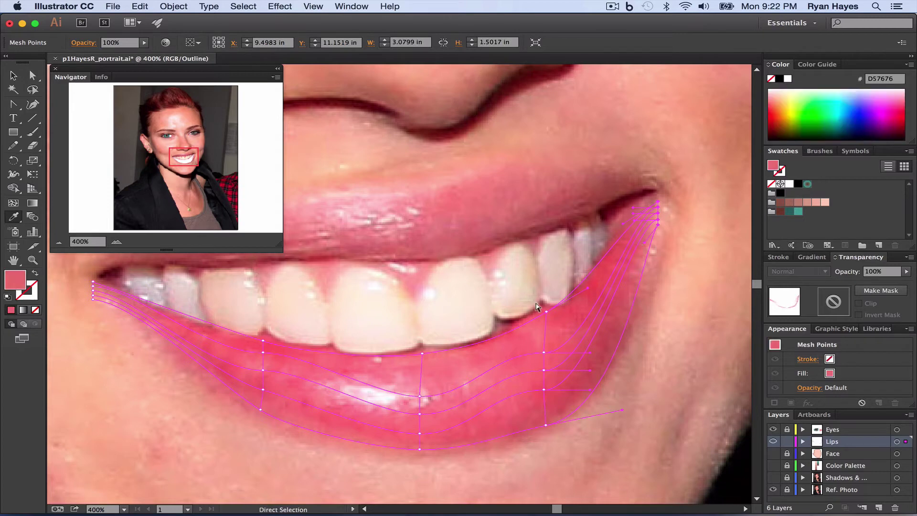
Fill the upper and left mesh points with sampled pinks E97B82, FB8989, DA6A70 and DA6C72.
left_click(543, 311, "super")
left_click(536, 321)
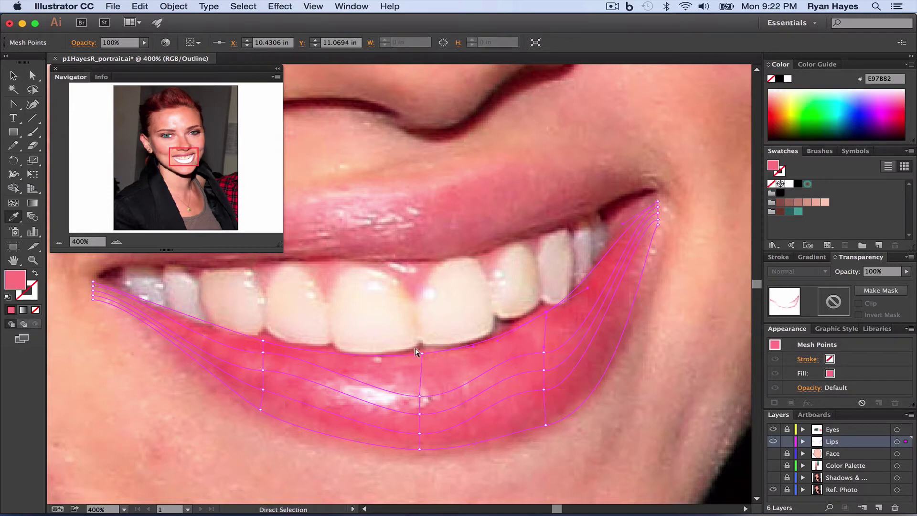
left_click(419, 352, "super")
left_click(416, 350)
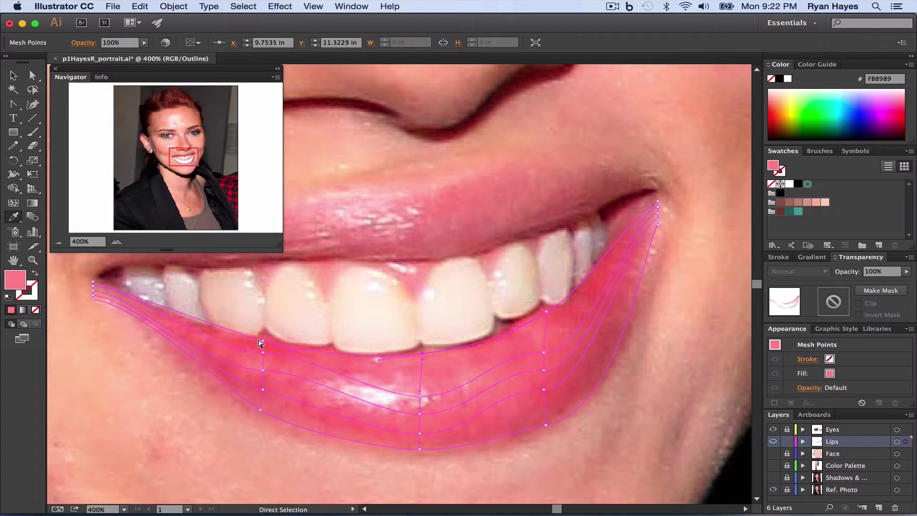
left_click(263, 341, "super")
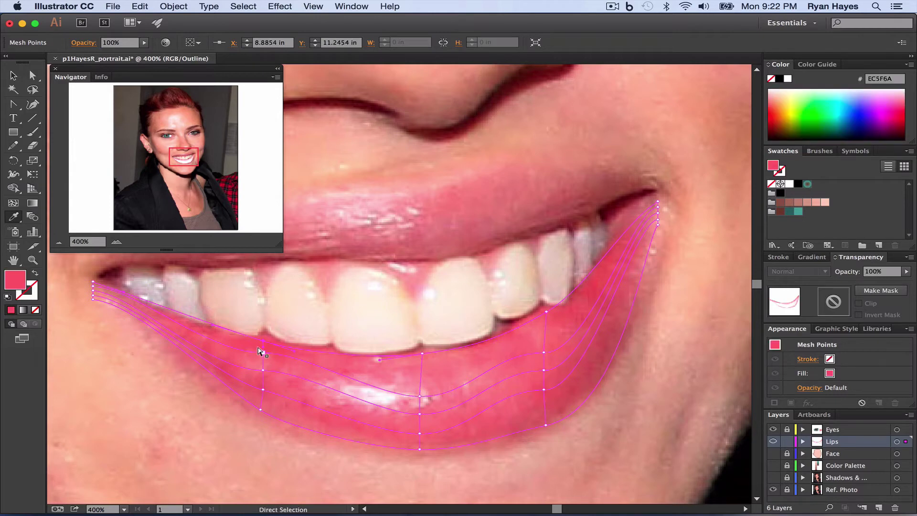
left_click(263, 359)
left_click(262, 370, "super")
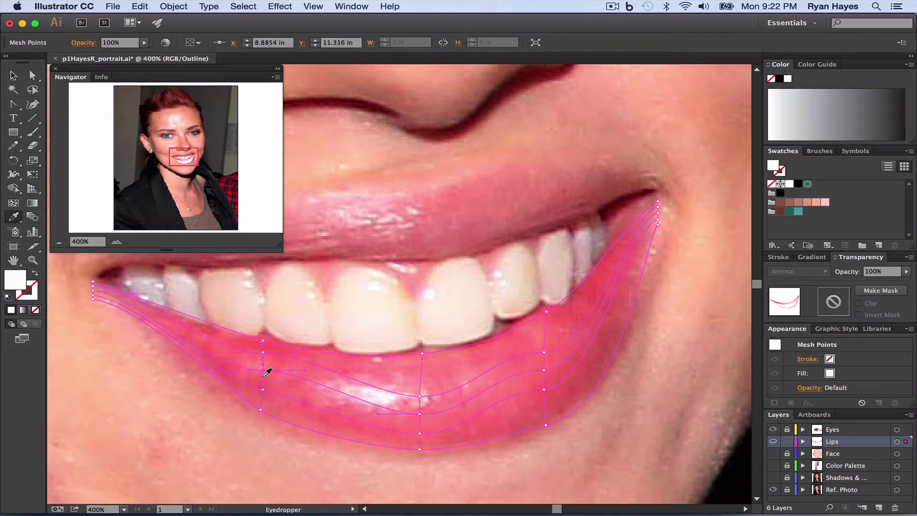
left_click(264, 384)
left_click(263, 389, "super")
left_click(421, 386)
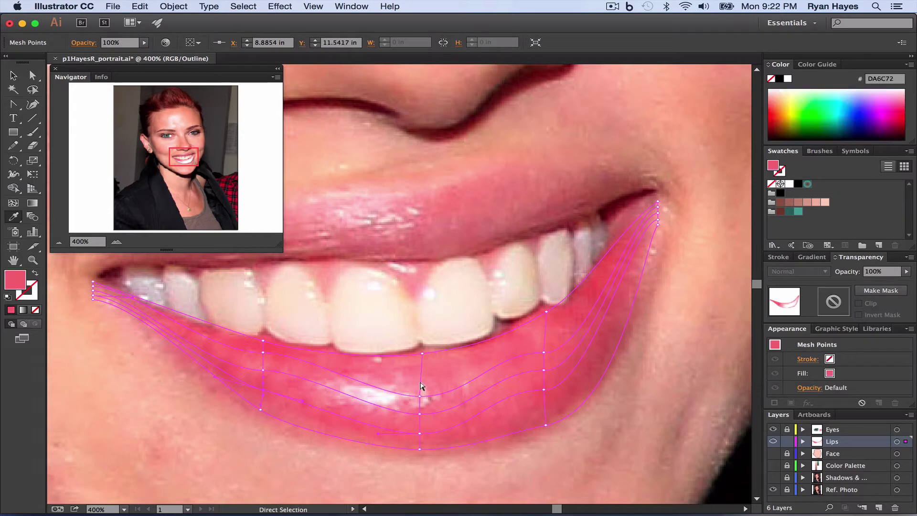
Colour the centre and lower-right mesh points with pinks F5919A, E36E73 and darker red D66167.
left_click(414, 393, "super")
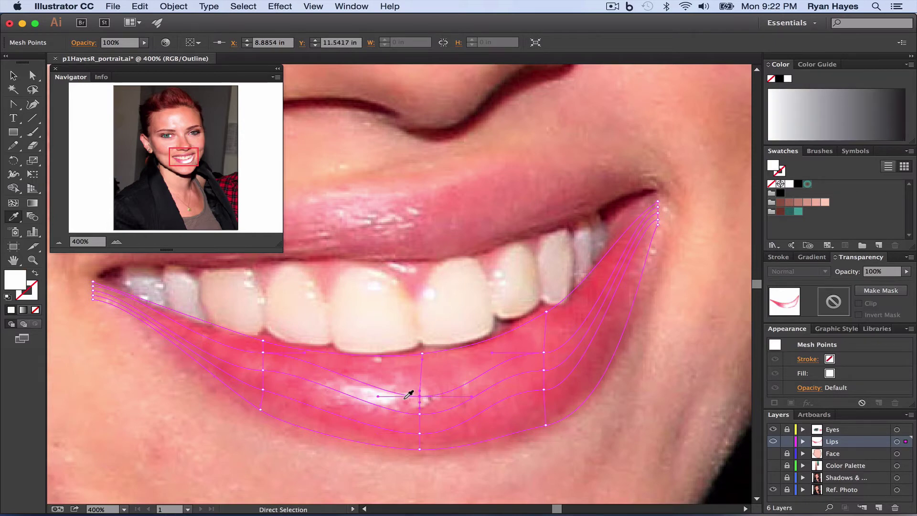
left_click(407, 394)
left_click(398, 414)
left_click(401, 410)
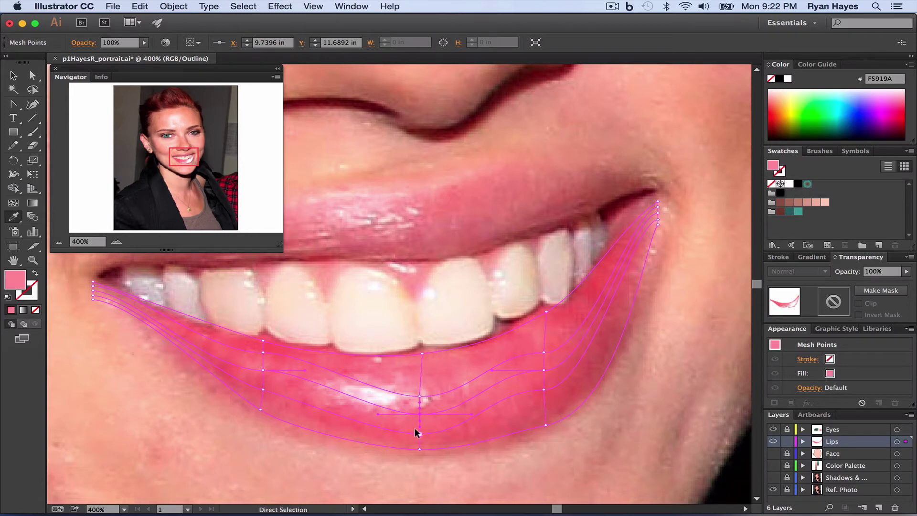
left_click(415, 432, "super")
left_click(535, 349)
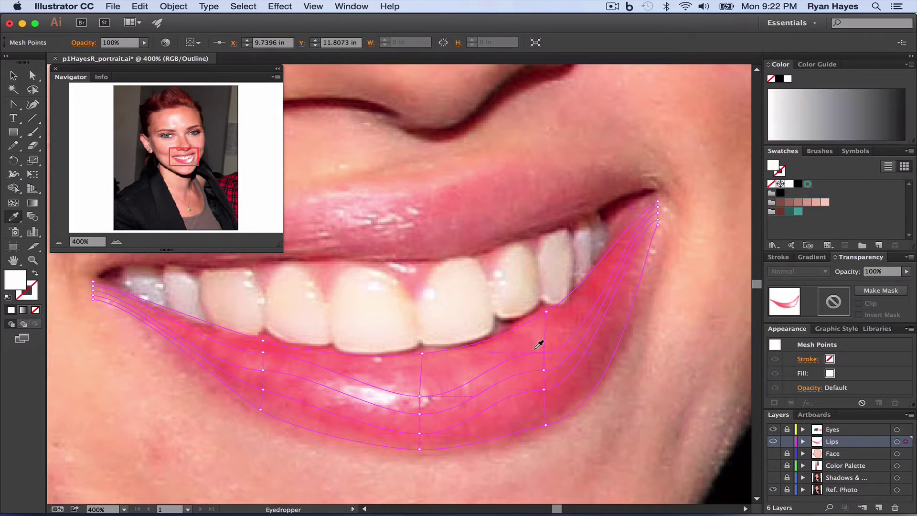
left_click(535, 349)
left_click(543, 371, "super")
left_click(535, 387)
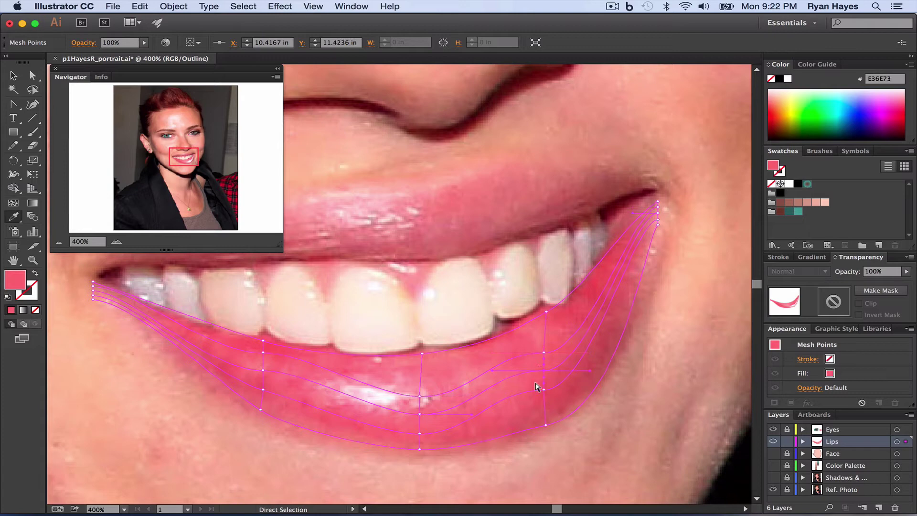
left_click(543, 389, "super")
left_click(543, 395)
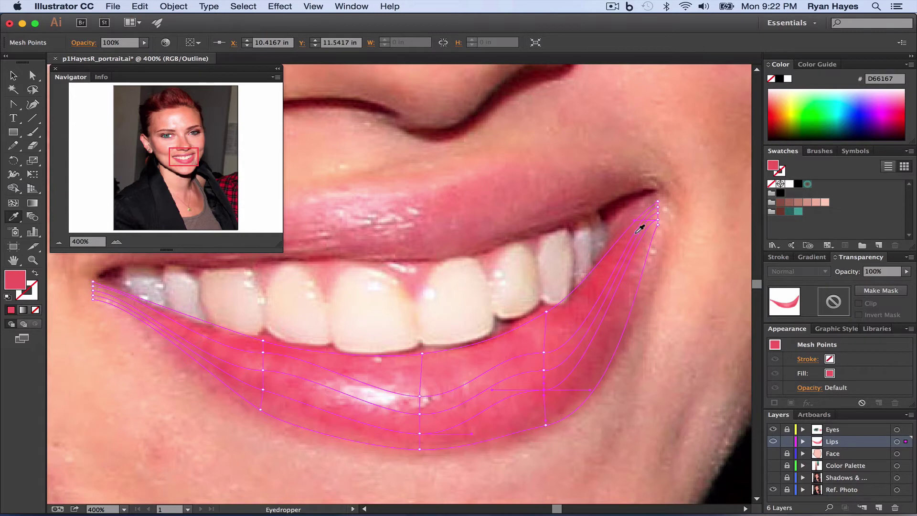
Select the lip's left-corner mesh points, then select the whole lip mesh.
left_click(32, 75)
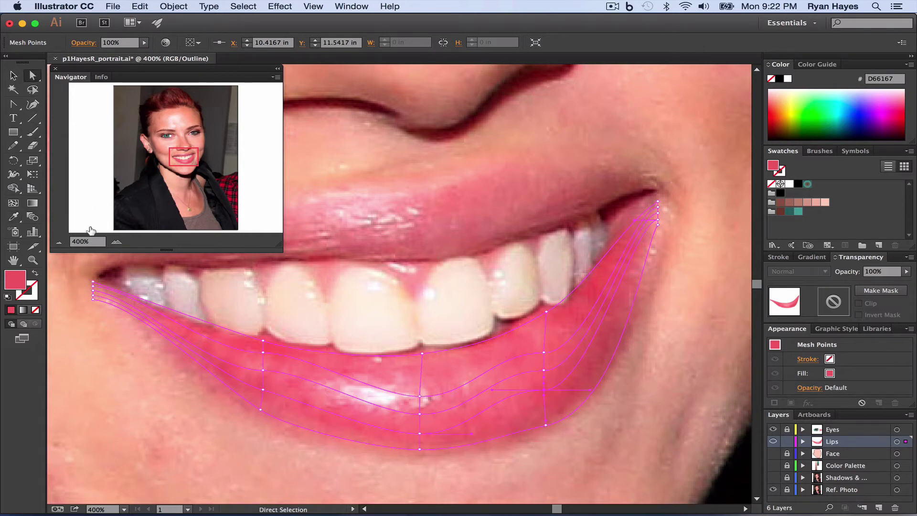
left_click_drag(90, 298, 93, 303)
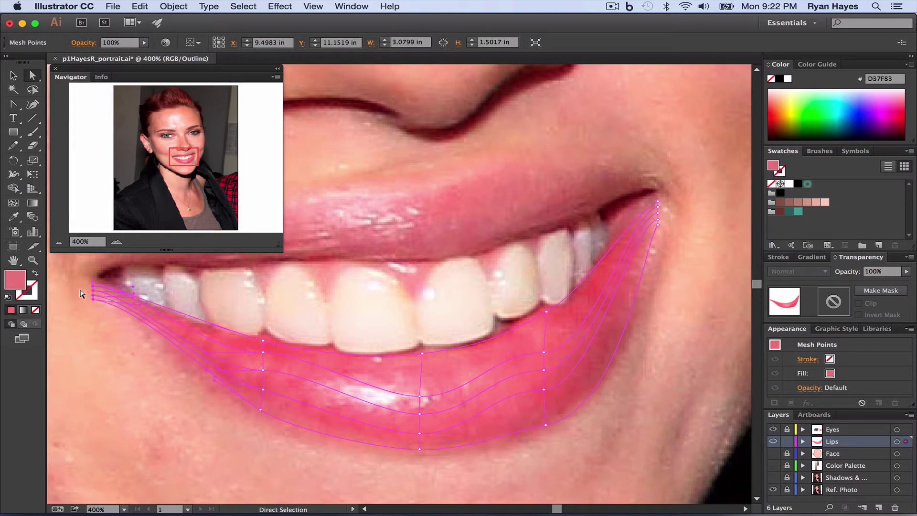
key("s")
left_click(32, 75)
key("v")
Toggle the Face layer on and off, then view the Lips layer in Outline mode.
left_click(772, 441, "super")
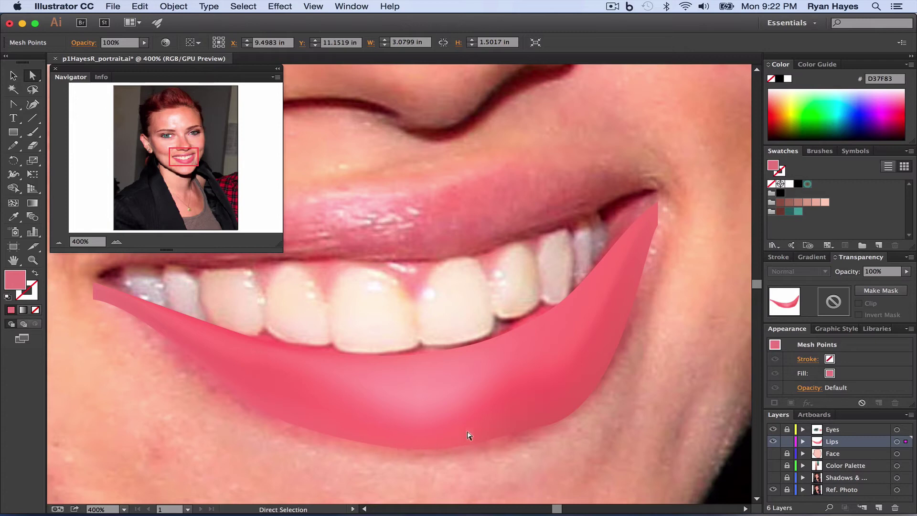
left_click(773, 454)
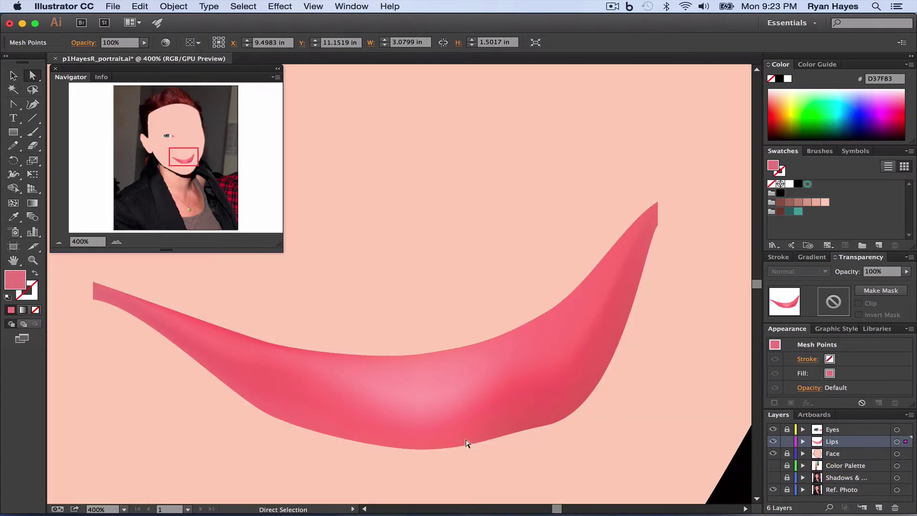
left_click(772, 453)
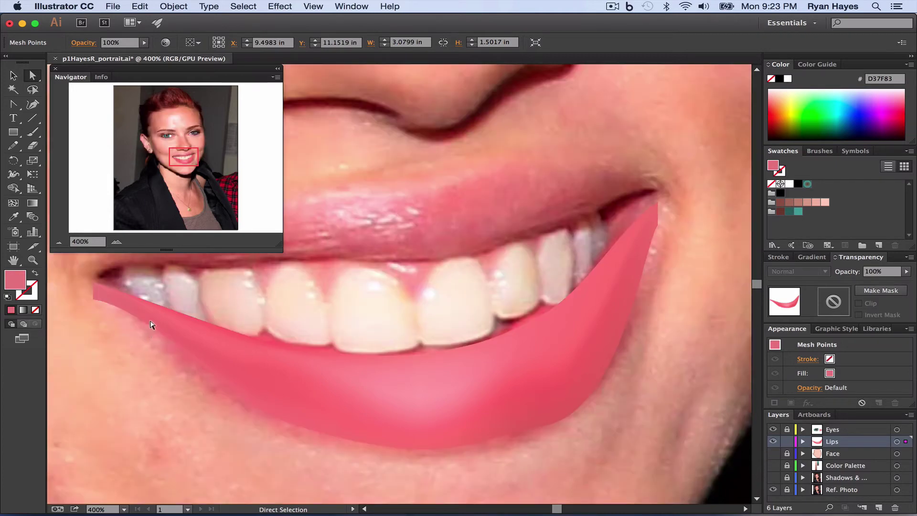
left_click(773, 441, "super")
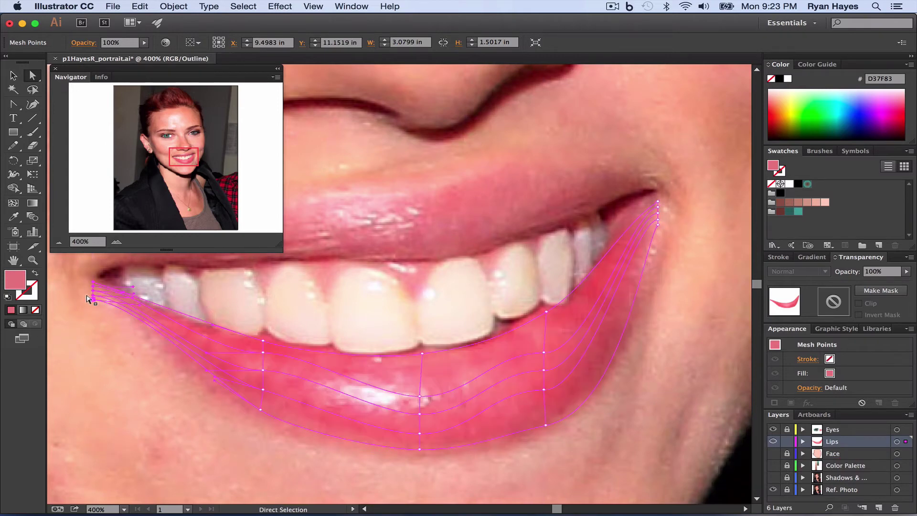
Set the bottom-edge and right-corner mesh points to 0% opacity, then select the left-end points.
left_click_drag(86, 294, 108, 326)
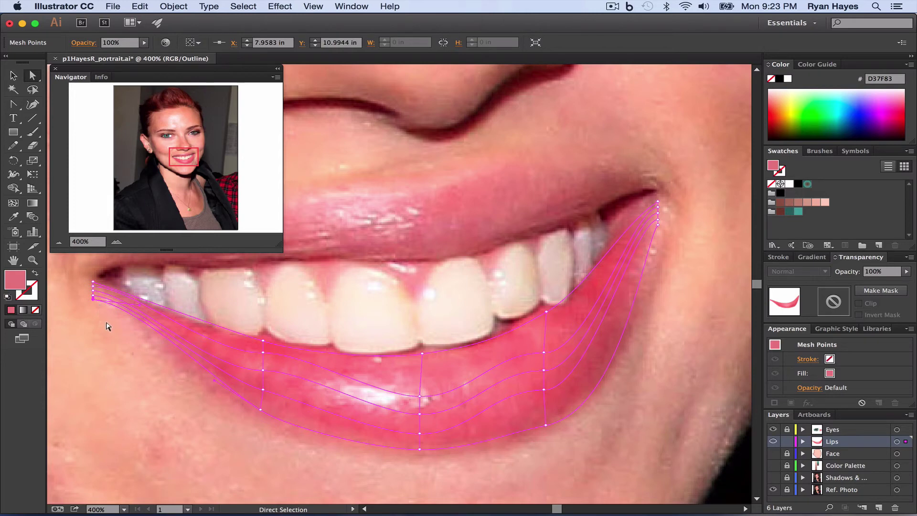
left_click(258, 411)
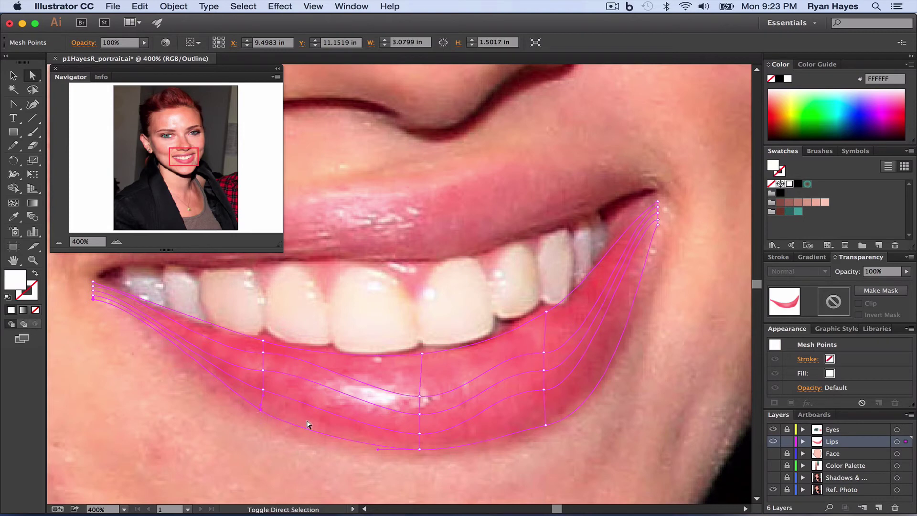
left_click(415, 445)
left_click(654, 222)
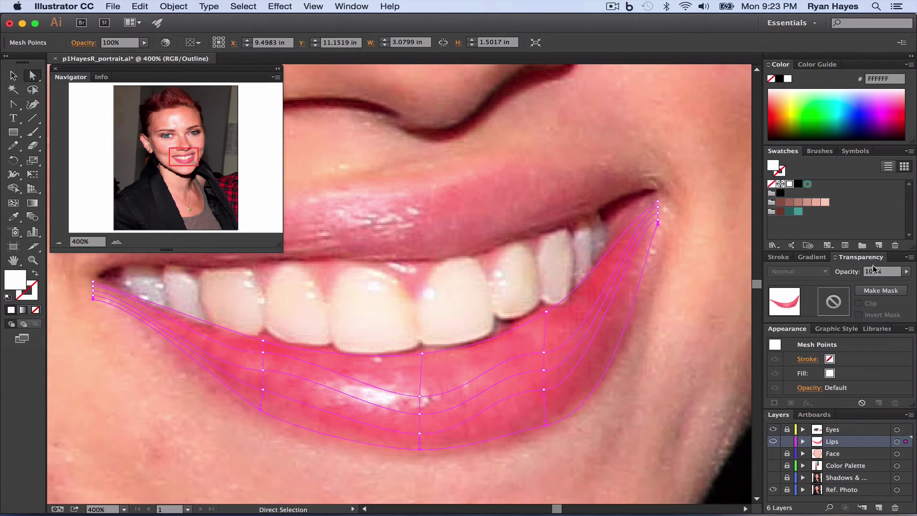
left_click(905, 274)
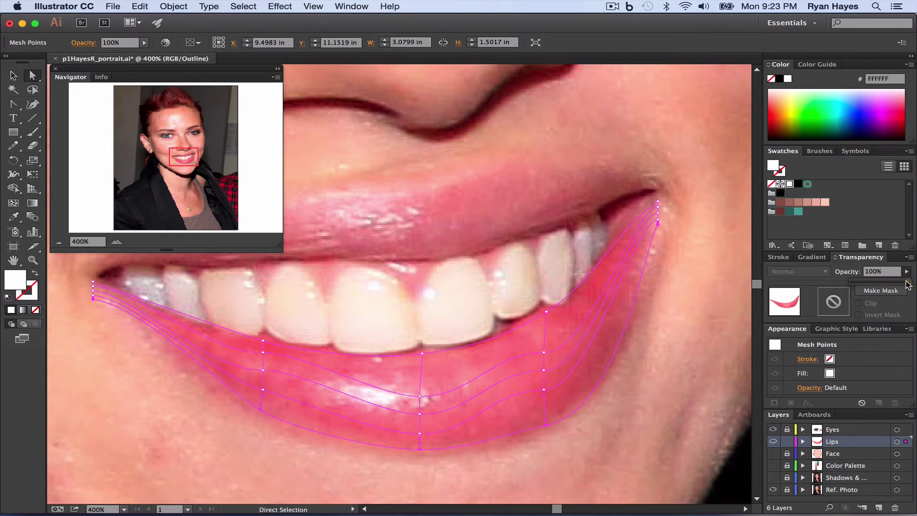
left_click_drag(906, 282, 842, 285)
left_click_drag(82, 266, 94, 310)
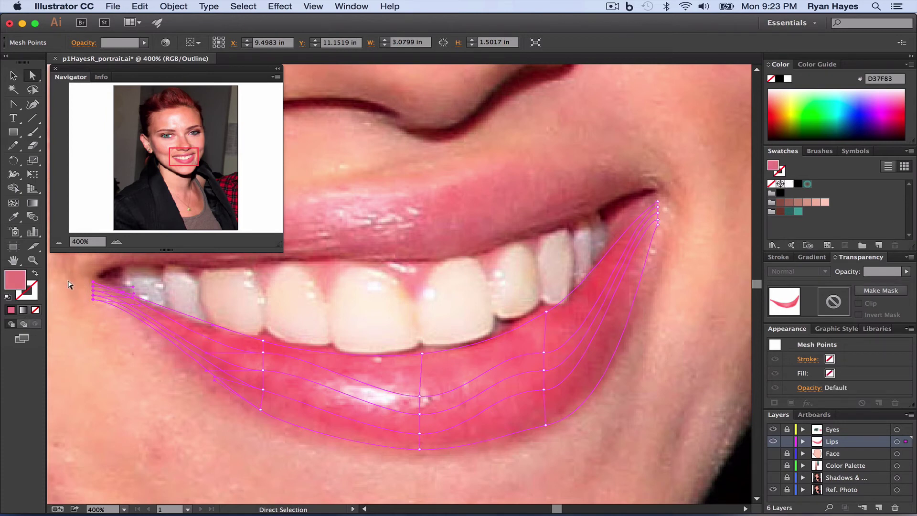
Taper the left end by scaling its points together, rotating the handles and moving it into the mouth corner.
key("s")
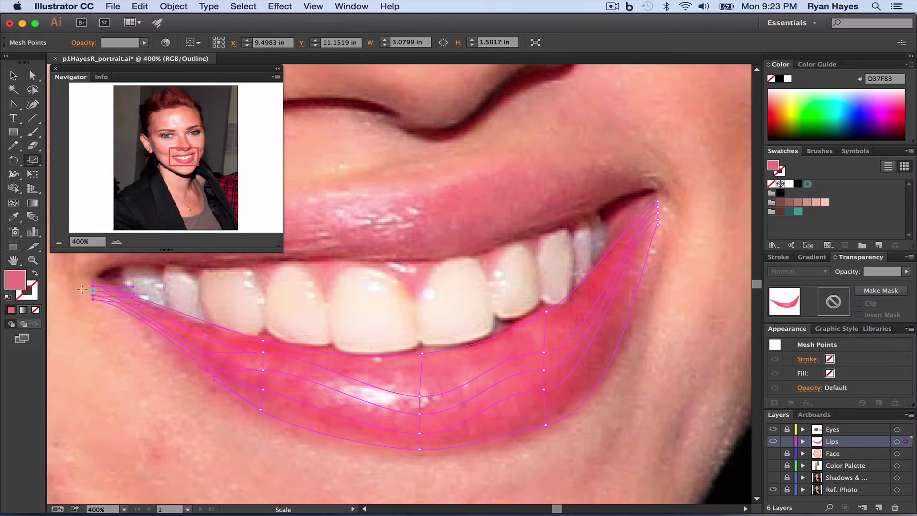
left_click_drag(83, 290, 81, 292)
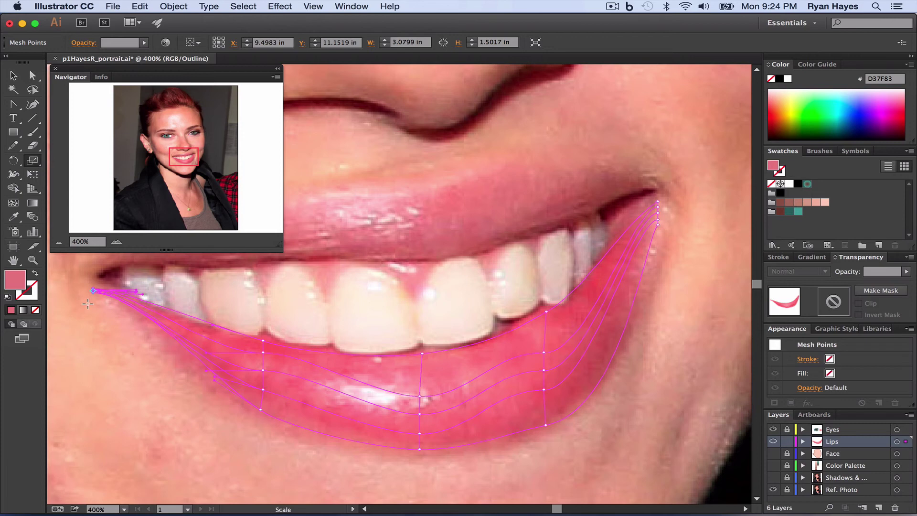
key("r")
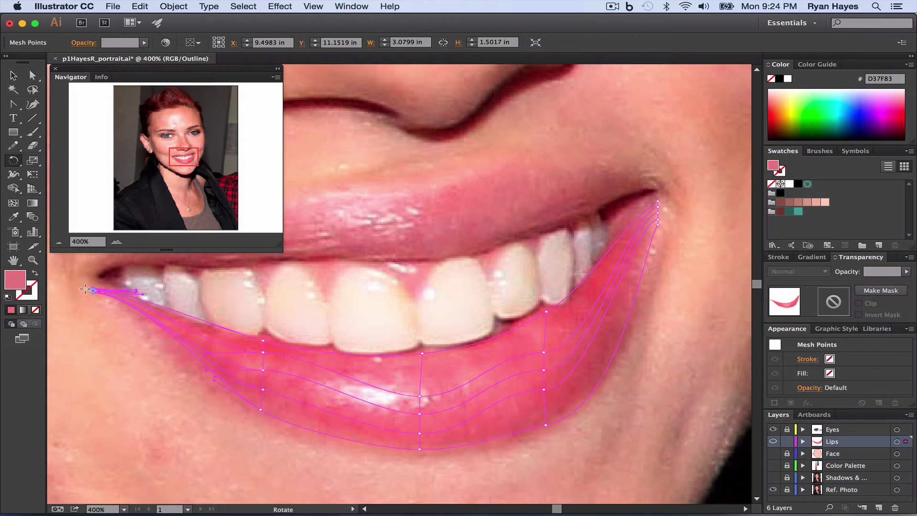
left_click_drag(84, 287, 85, 281)
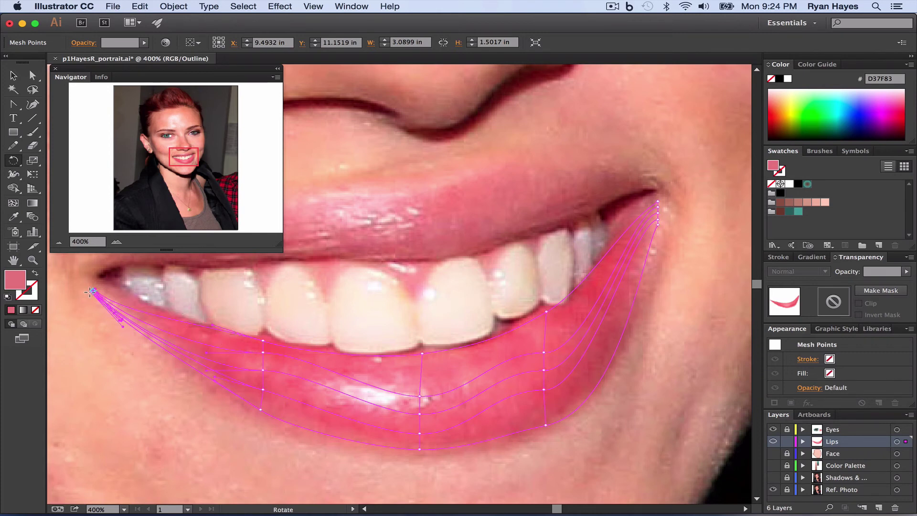
key("a")
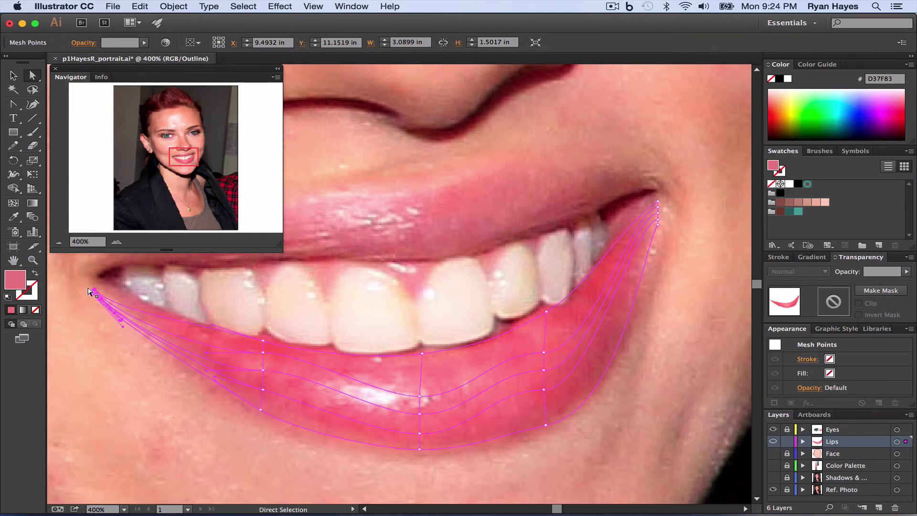
left_click_drag(84, 287, 89, 282)
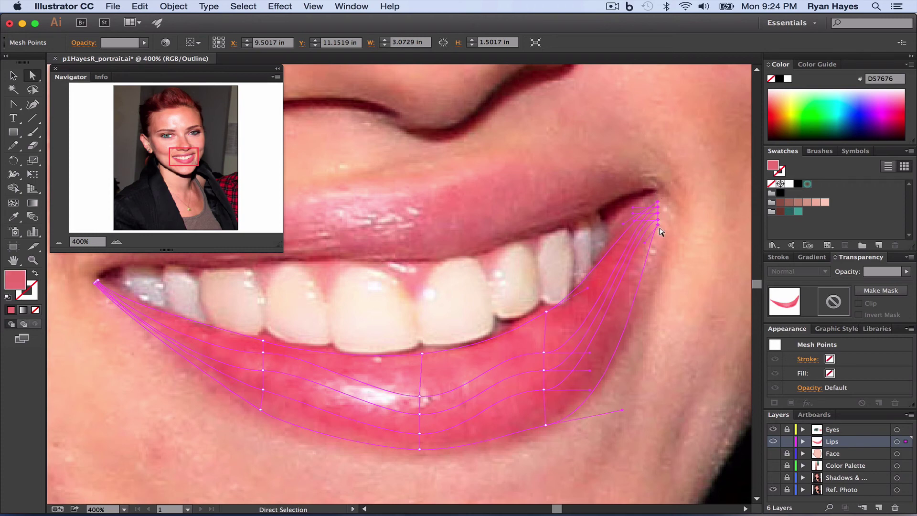
Scale the right-end mesh points together and move them up into the mouth corner.
key("s")
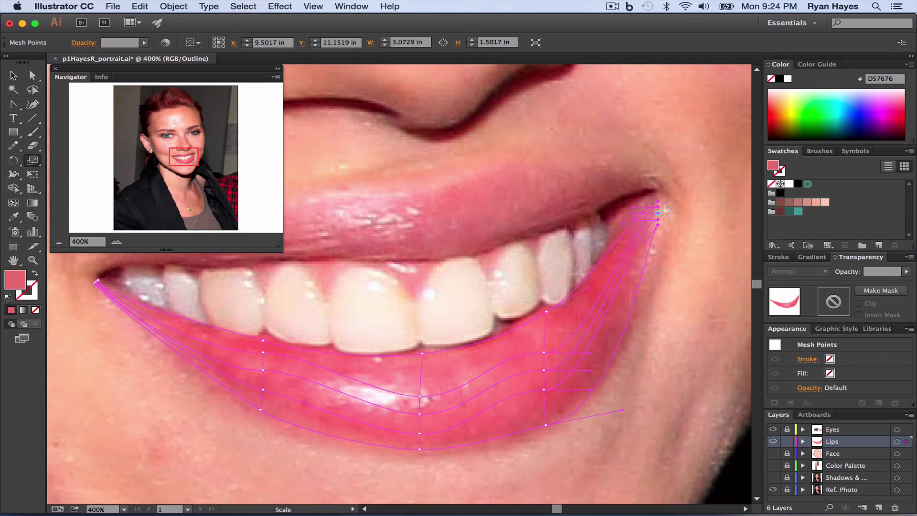
left_click_drag(666, 210, 664, 213)
key("a")
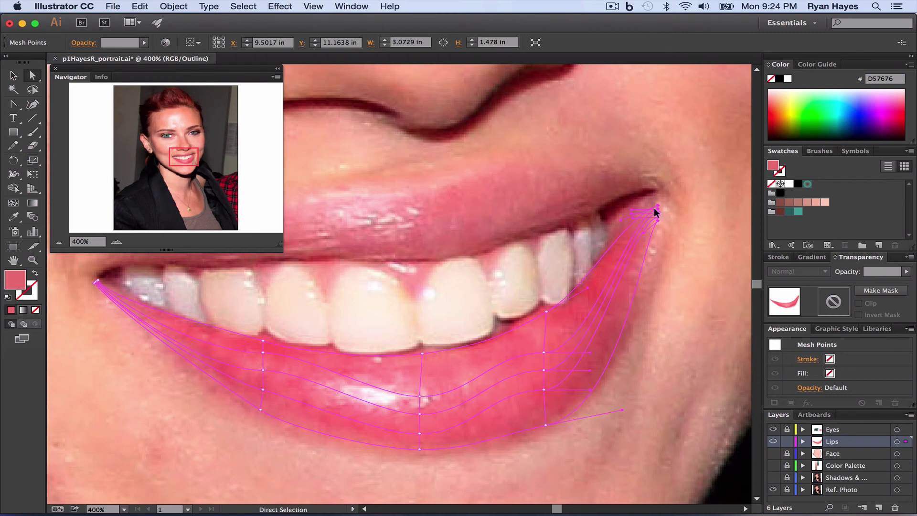
left_click_drag(655, 213, 652, 197)
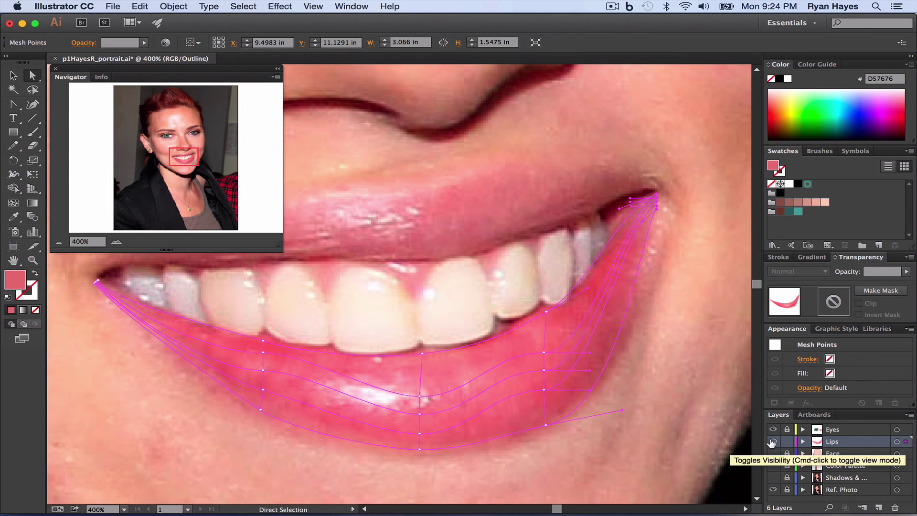
Return the Lips layer to full-colour preview, check it against the Face layer, and save the file.
left_click(772, 442, "super")
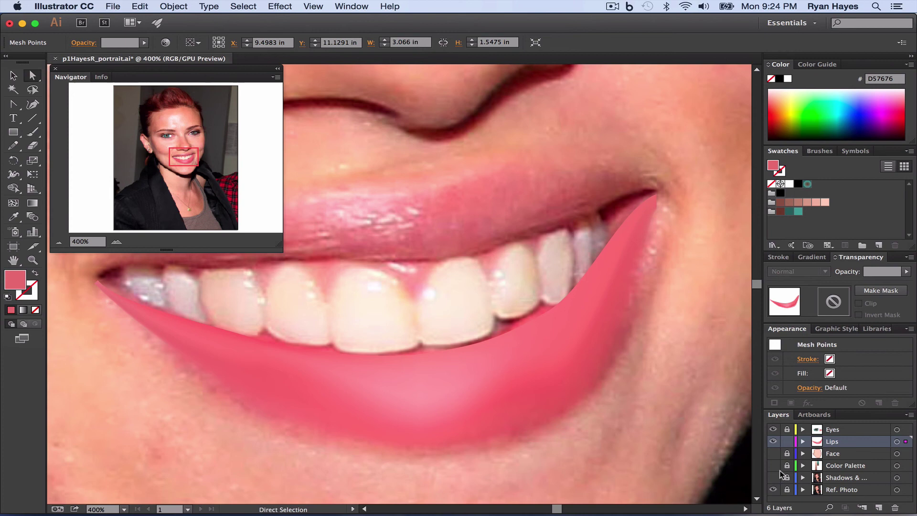
left_click(772, 453)
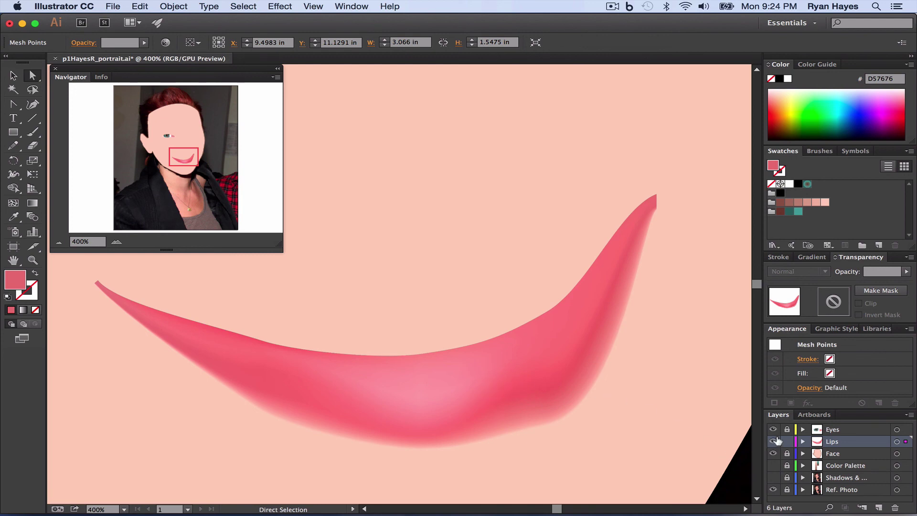
left_click(772, 453)
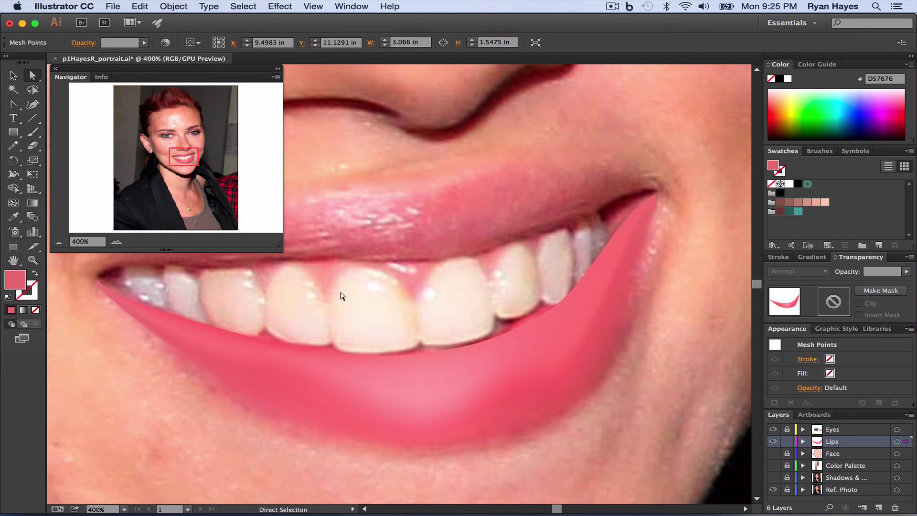
key("super")
key("super+s")
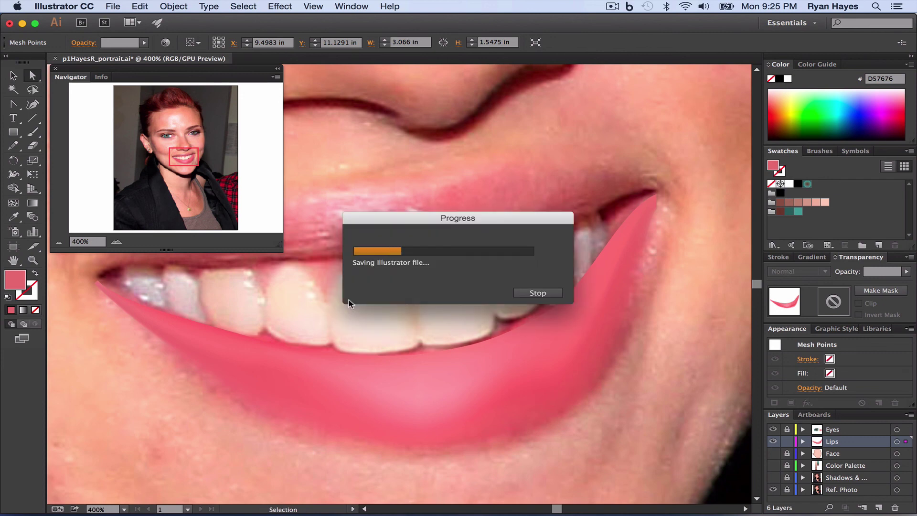